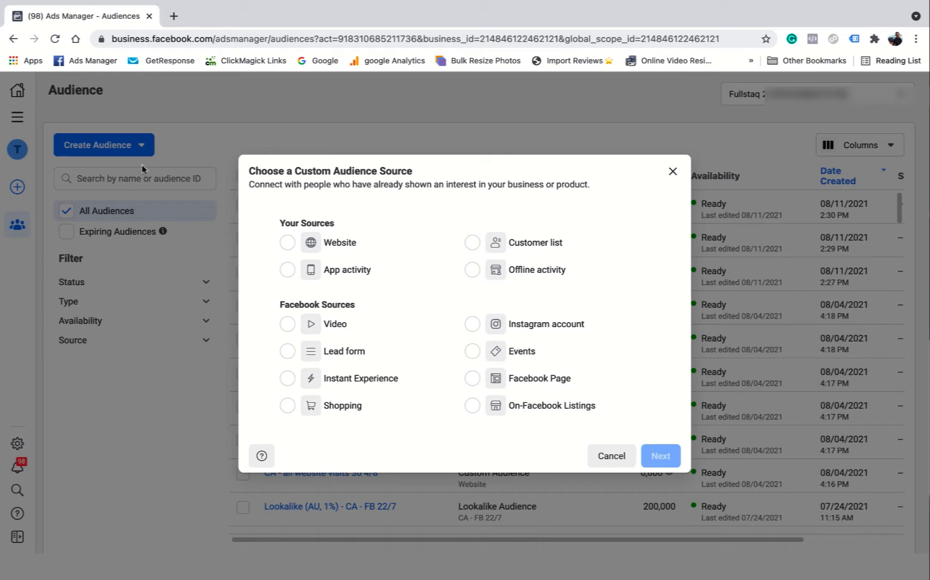
Step: Start a website custom audience and set its source to the Fluffy2 pixel
click(288, 242)
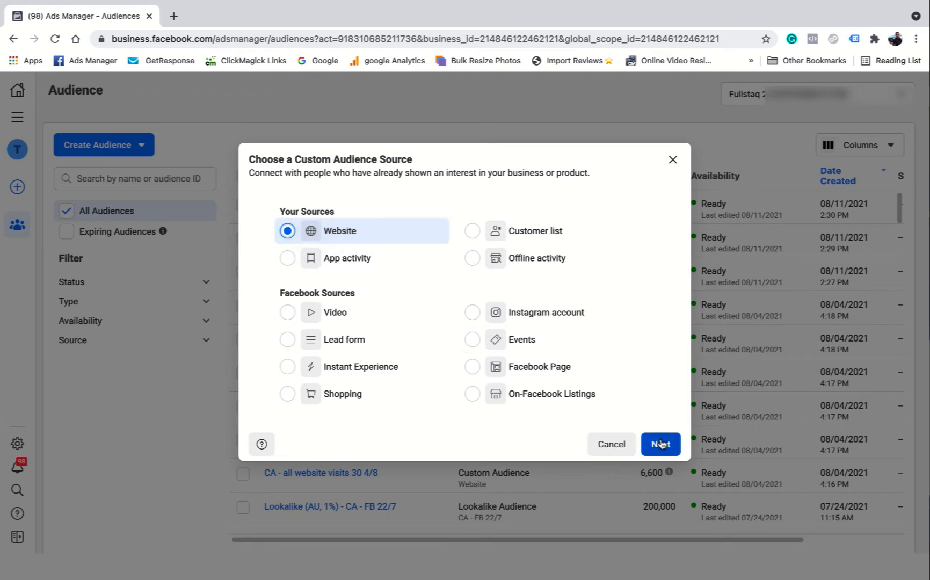
click(660, 455)
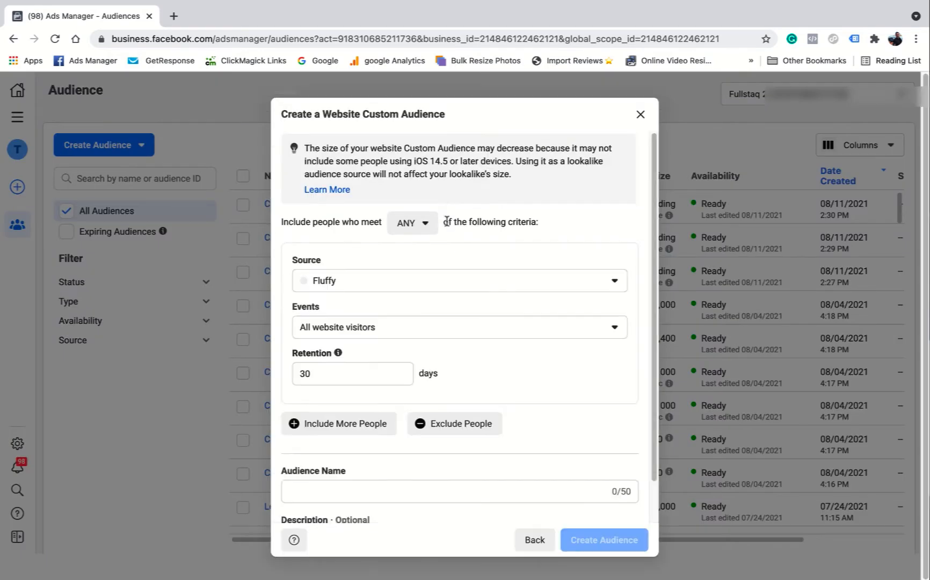
click(545, 286)
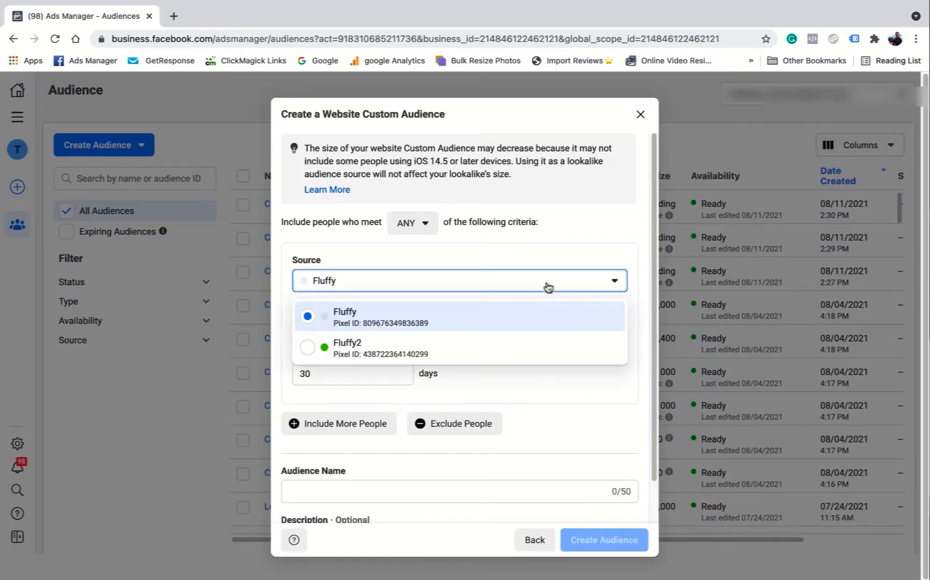
click(500, 345)
Step: Review the event options available for the website audience, and close the setup without creating it
click(546, 326)
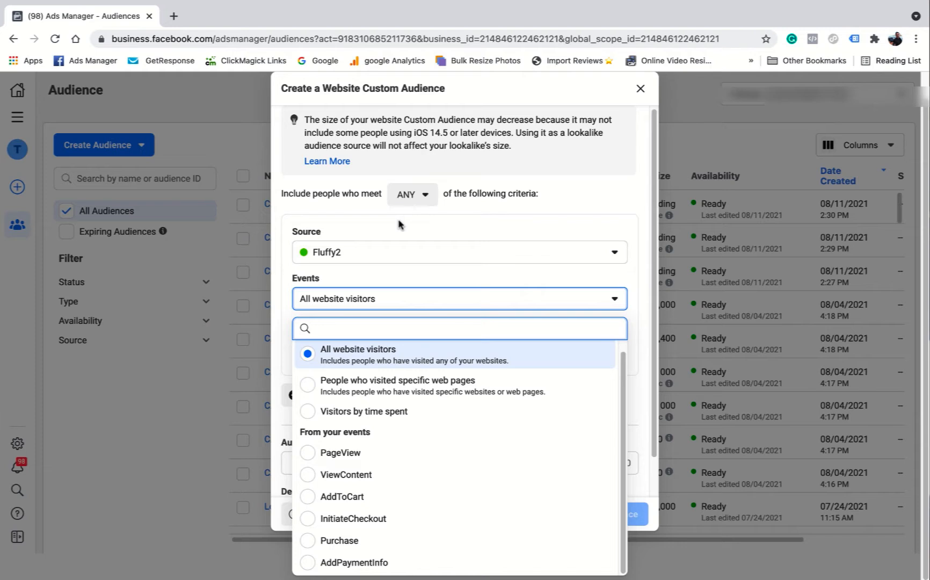
click(642, 198)
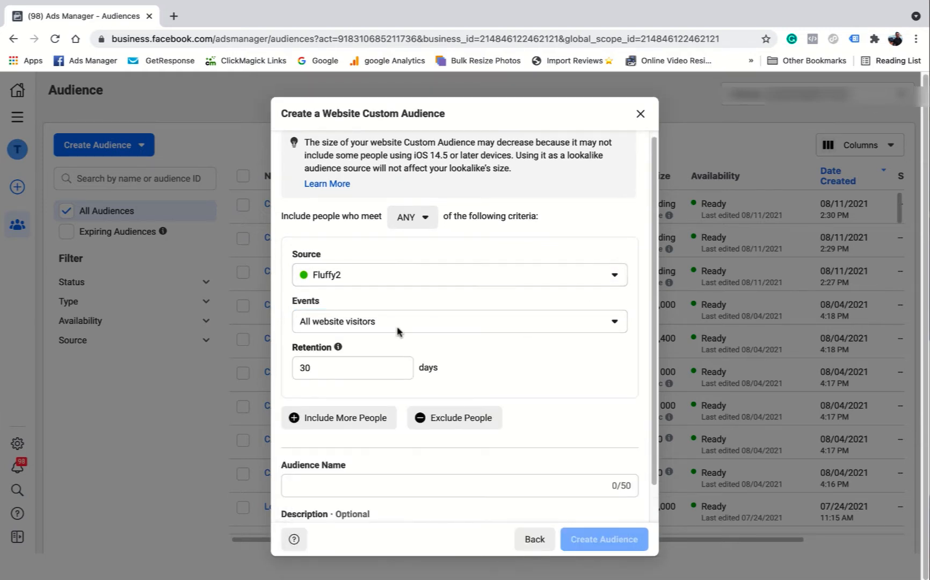
click(607, 325)
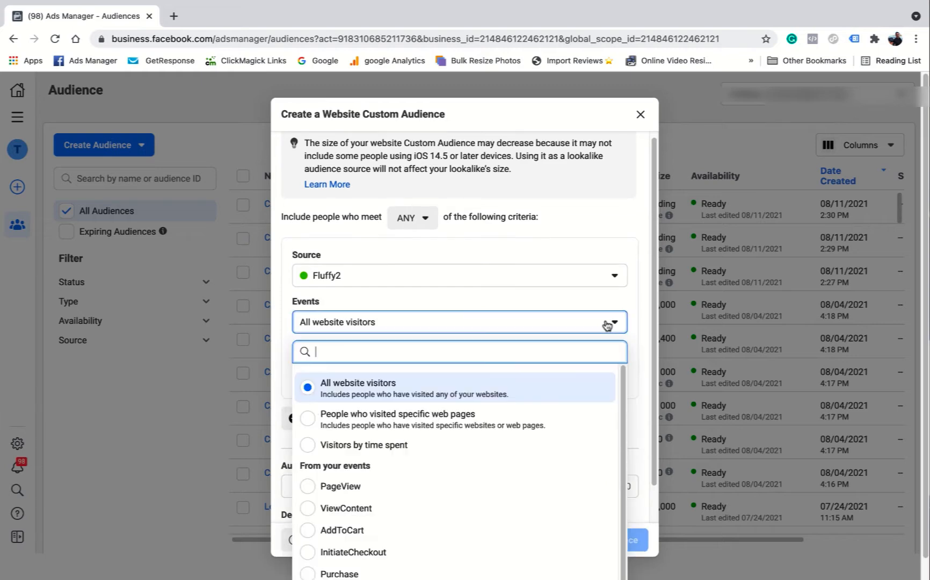
click(640, 116)
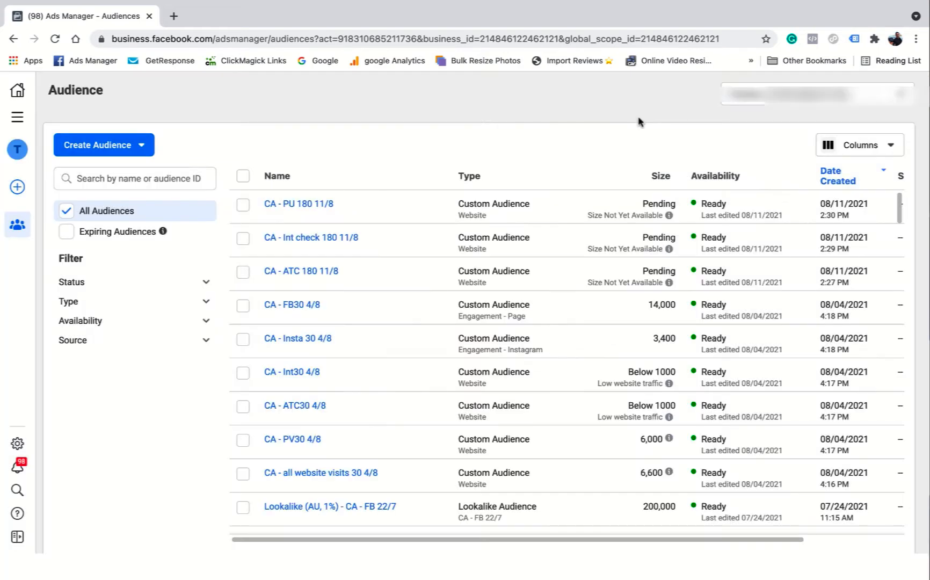
Step: Start a custom audience from a customer list, review the list preparation requirements, and close the setup
click(111, 149)
click(111, 178)
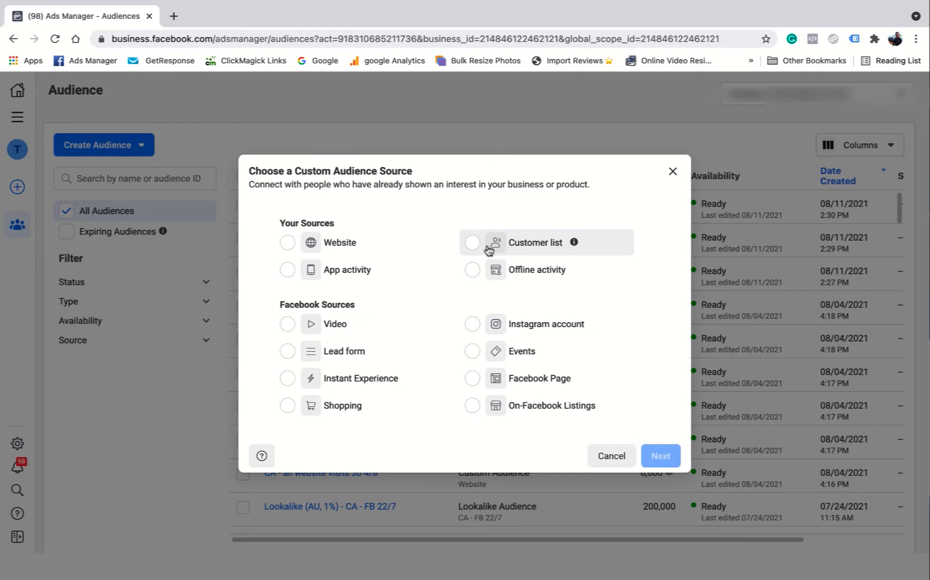
click(472, 232)
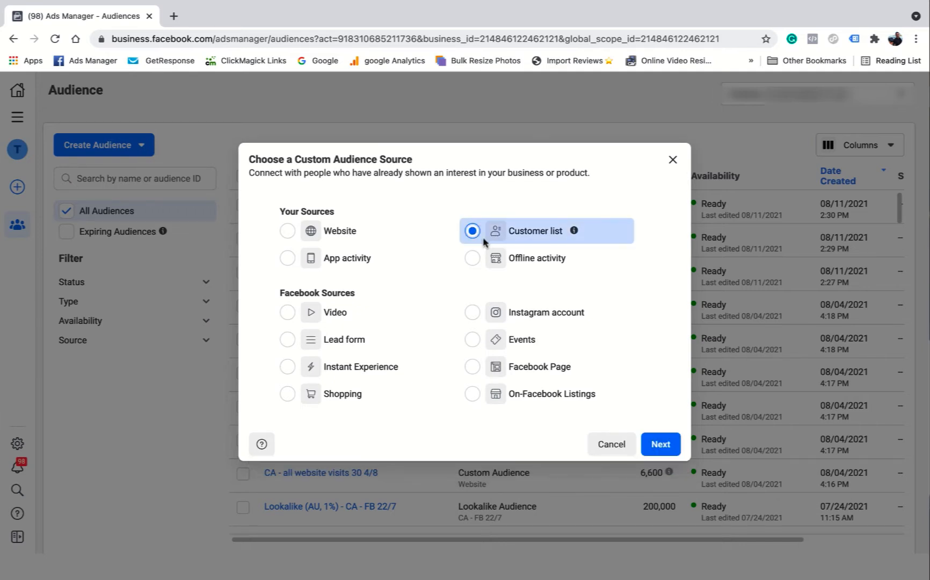
click(661, 444)
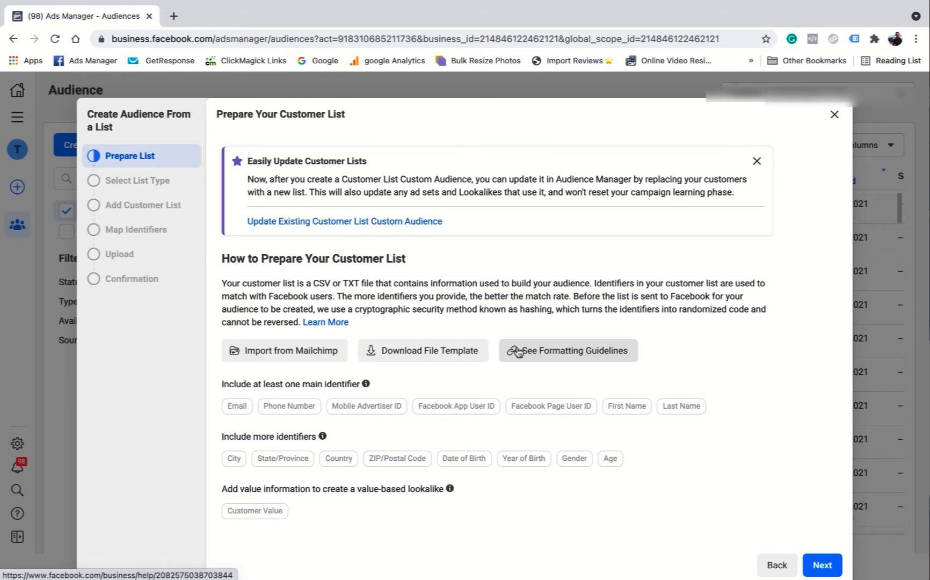
click(835, 115)
Step: Start an Instagram account custom audience and set its source to babysleepmagic
click(139, 150)
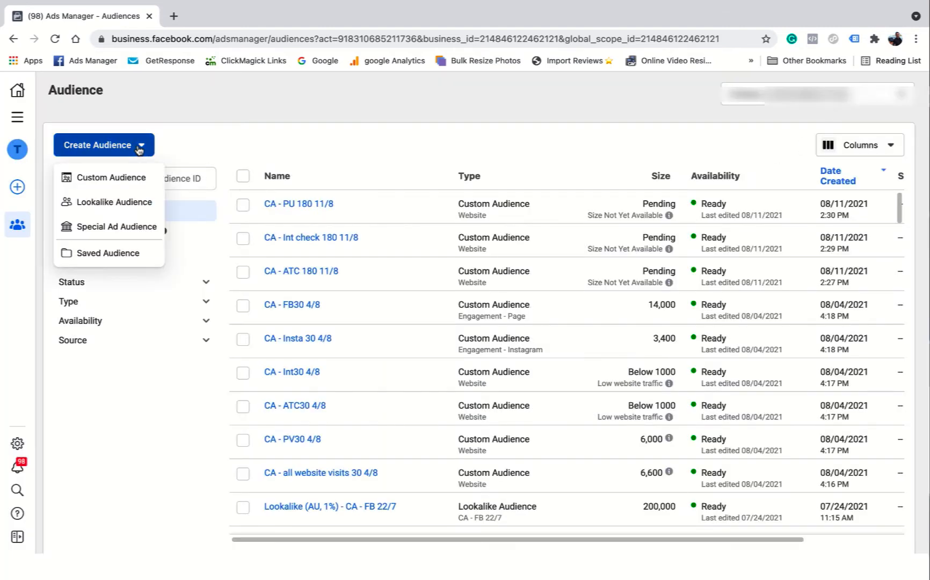
click(114, 179)
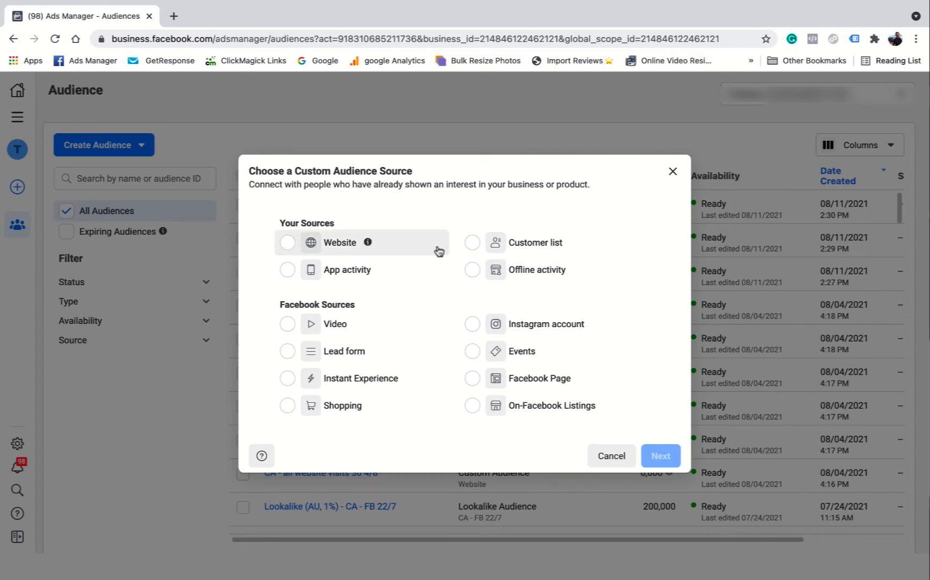
click(473, 325)
click(659, 443)
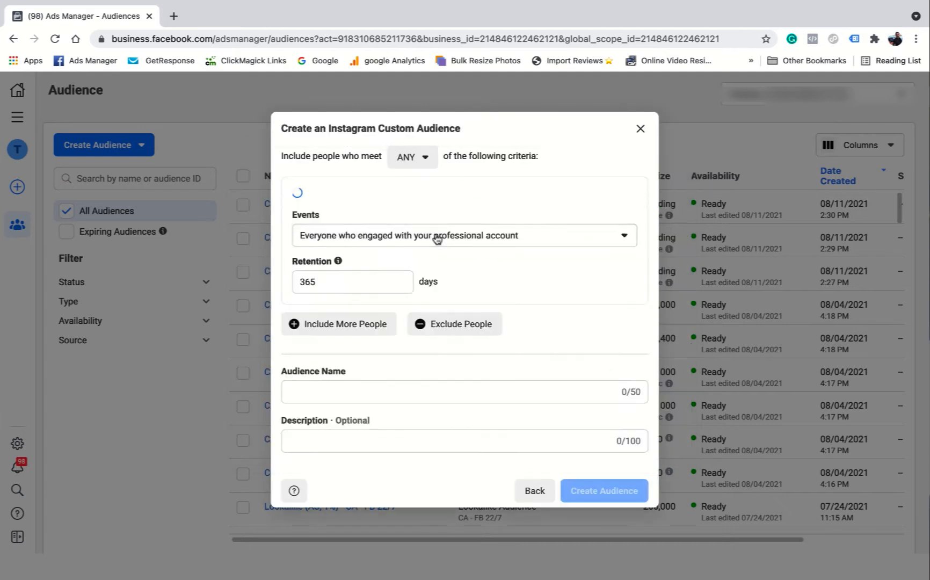
click(560, 208)
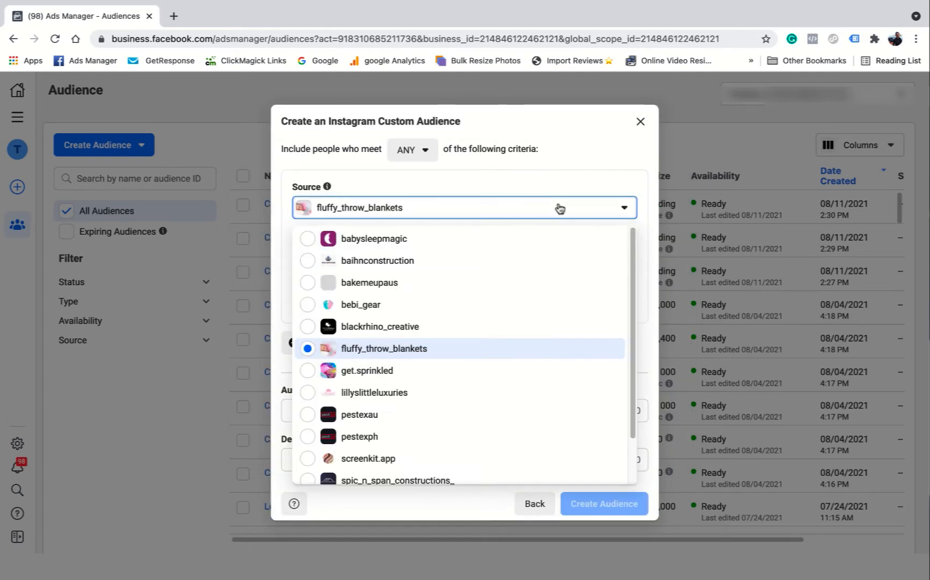
click(436, 239)
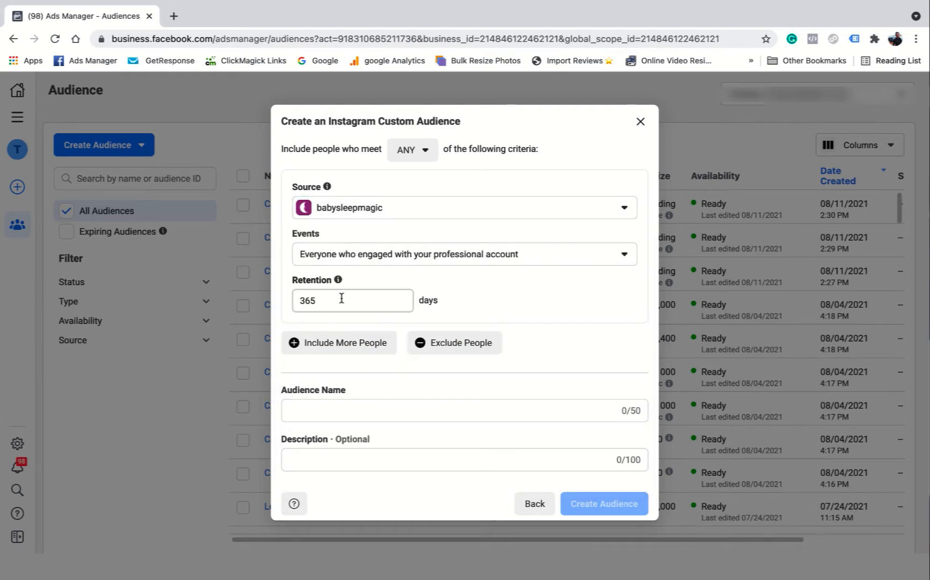
Step: Set the Instagram audience's event to "People who engaged with any post or ad", and return to the source choice without creating it
click(589, 256)
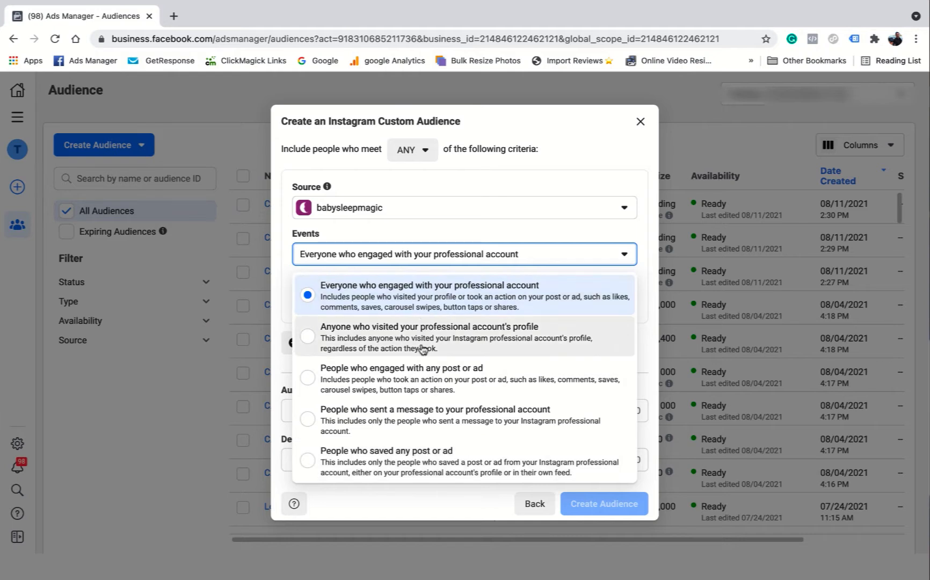
click(408, 381)
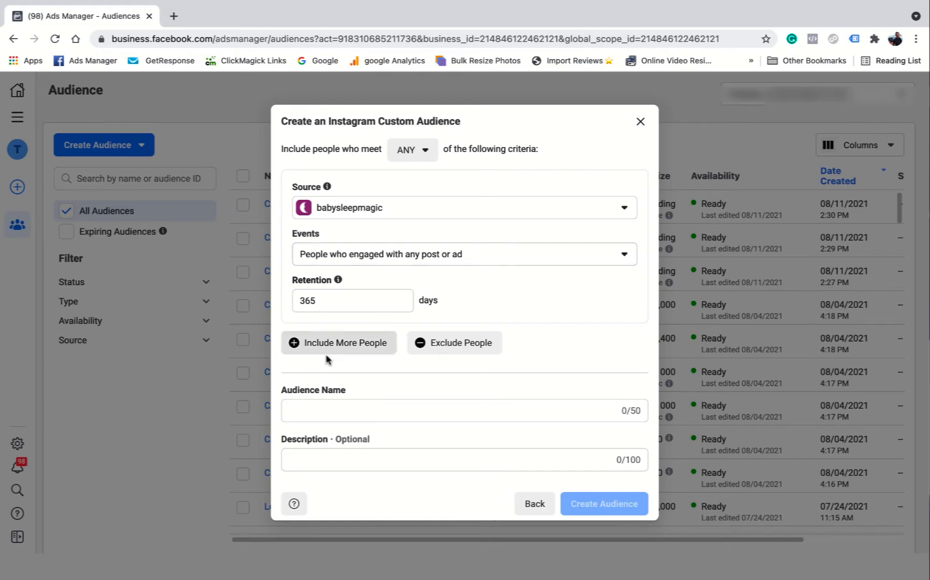
click(323, 406)
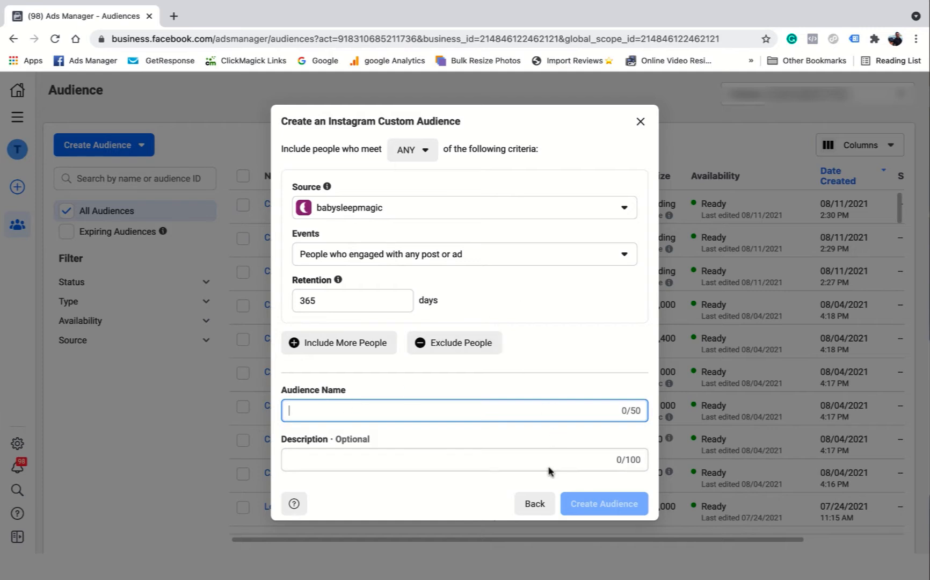
click(534, 504)
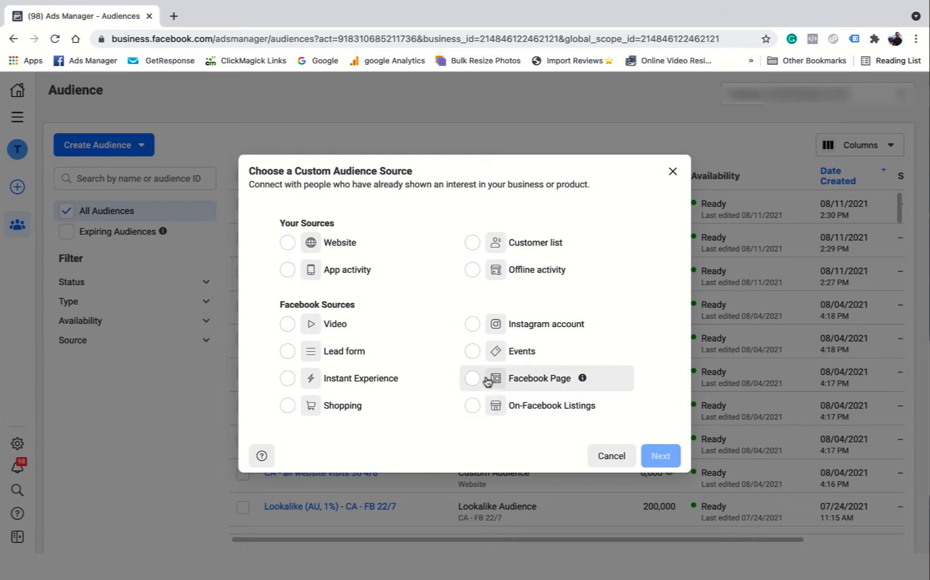
Step: Start an Events custom audience, review the Facebook events offered for the page, and close the setup without creating it
click(471, 352)
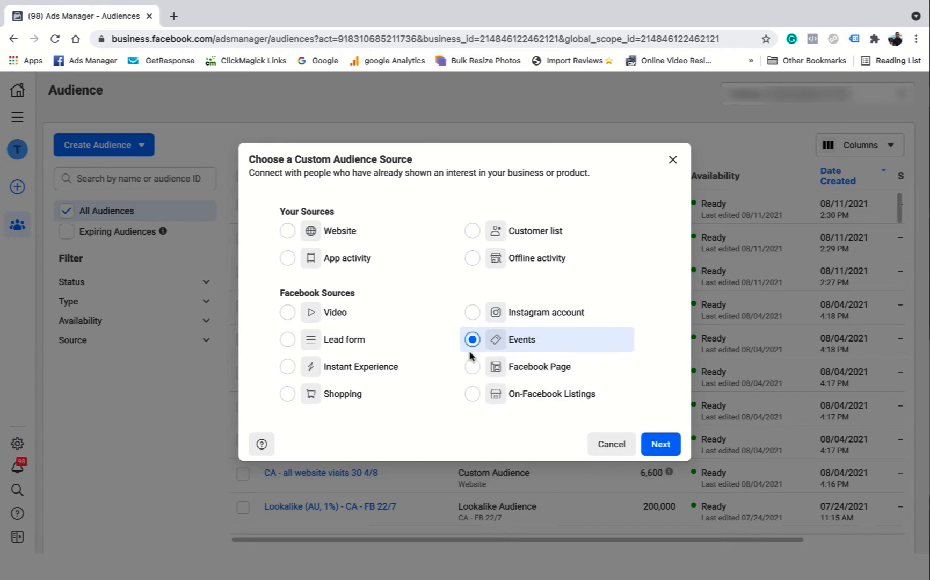
click(662, 445)
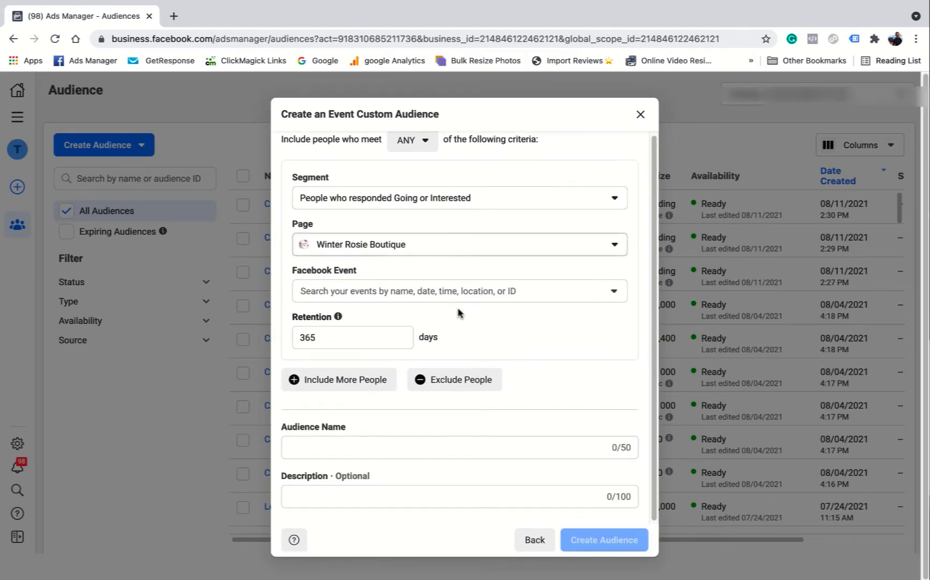
click(582, 293)
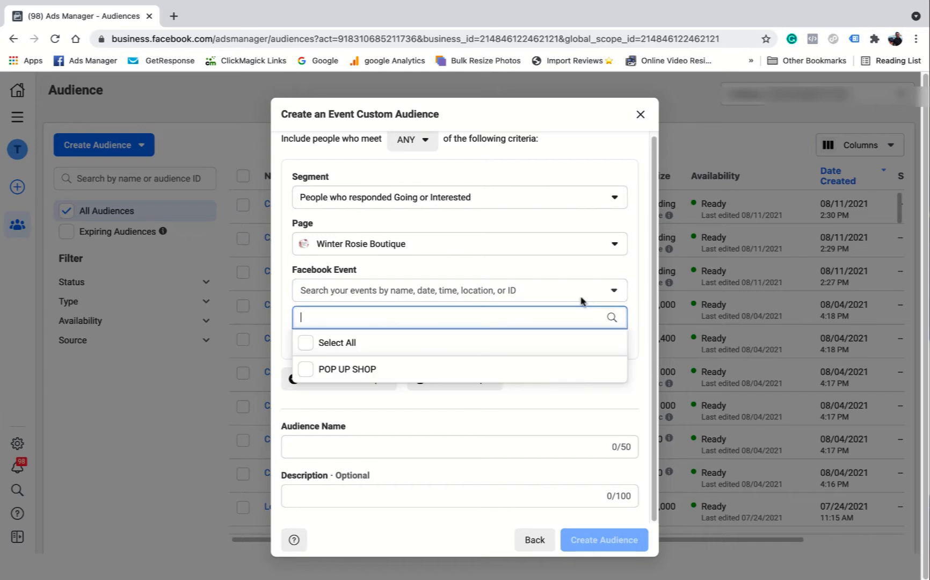
click(632, 304)
click(348, 444)
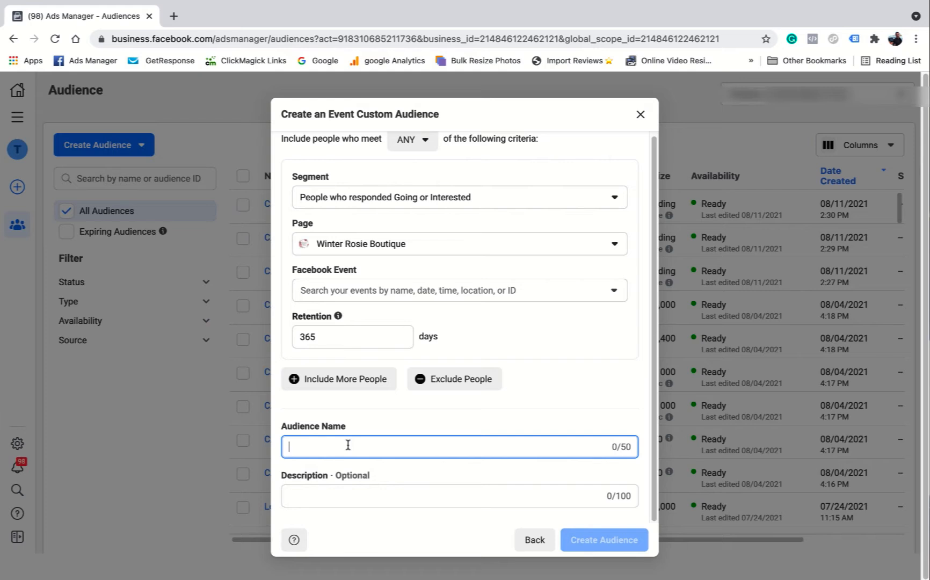
click(637, 115)
Step: Start a video custom audience and set its engagement to people who have watched 50% of the video
click(99, 145)
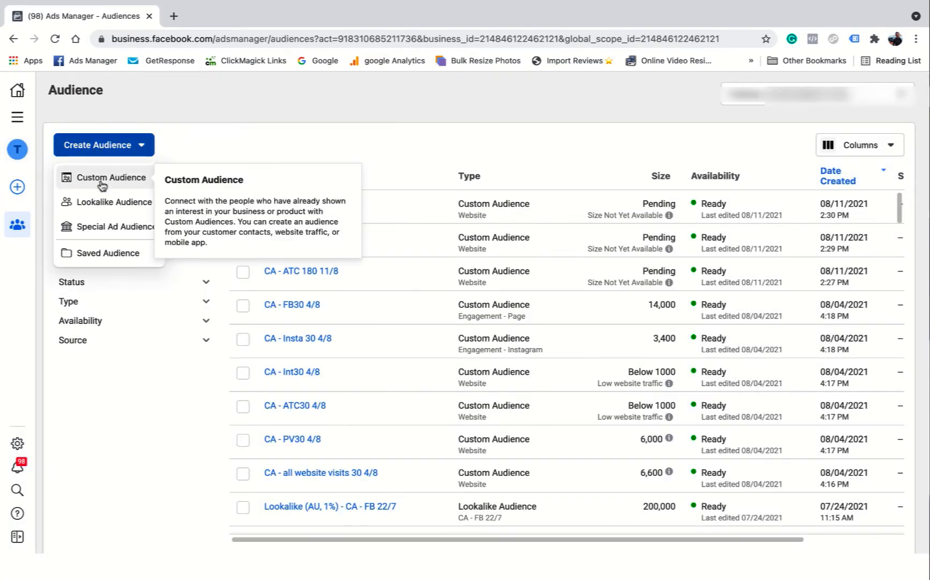
click(102, 183)
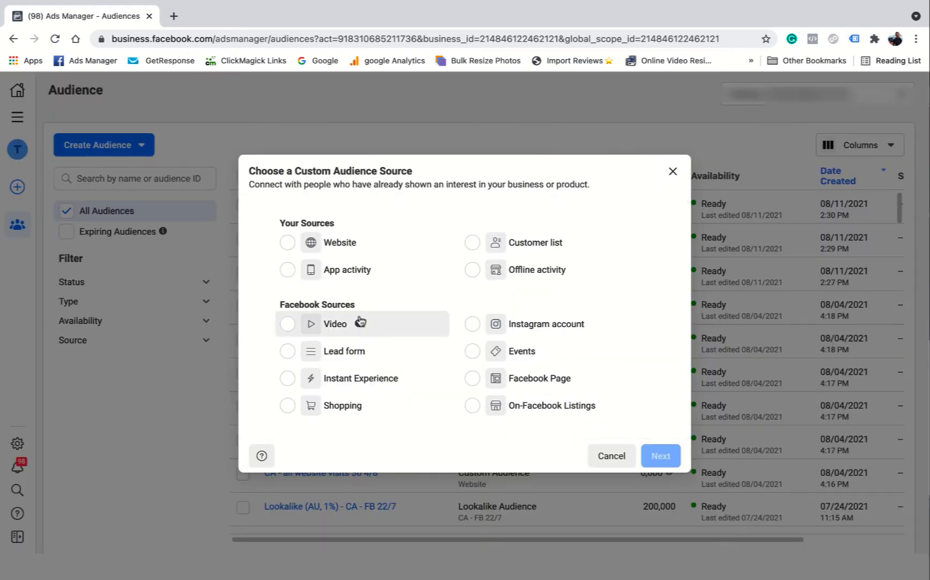
click(287, 326)
click(662, 447)
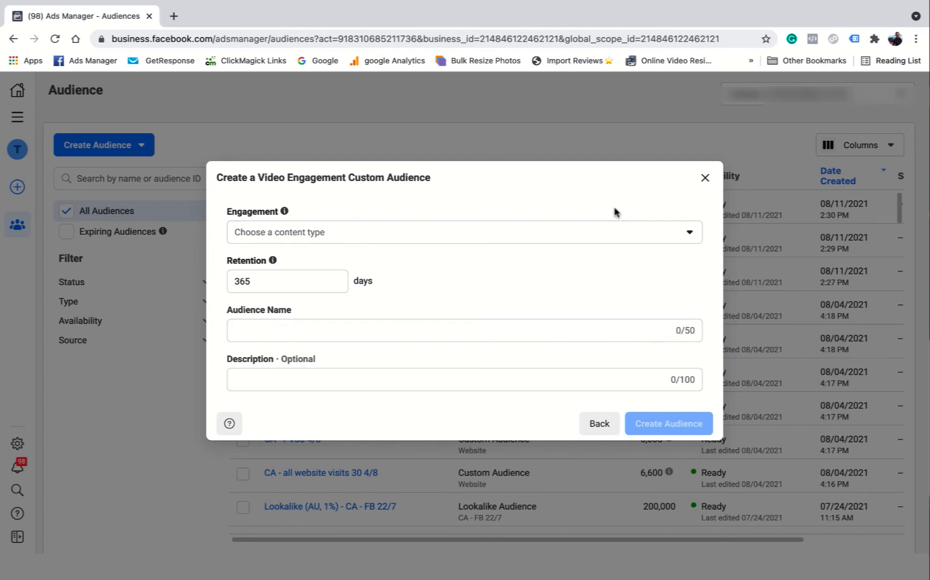
click(693, 237)
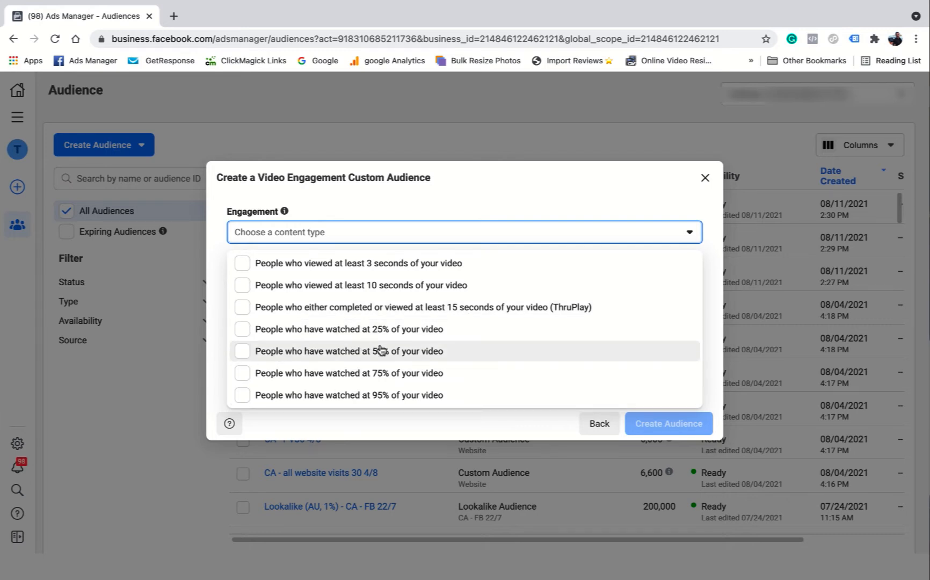
click(244, 353)
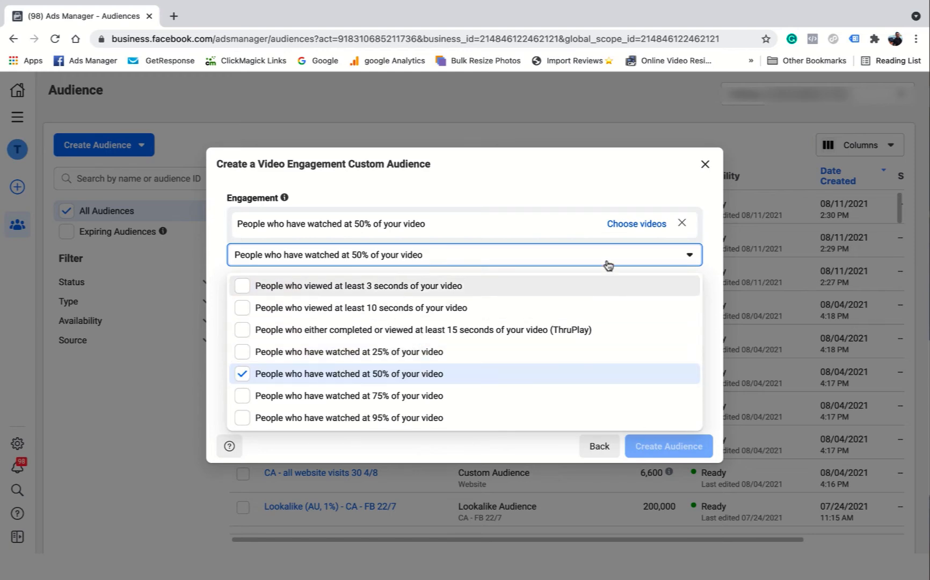
Step: Choose the "Sparkles and big bows!" video from the Facebook Page as the engagement video and confirm the selection
click(622, 226)
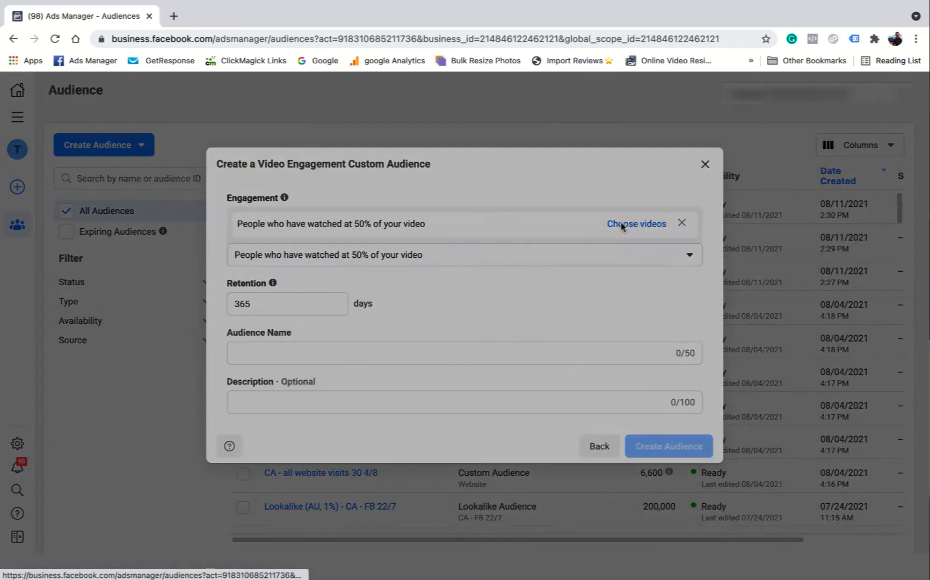
scroll(316, 455, down, 3)
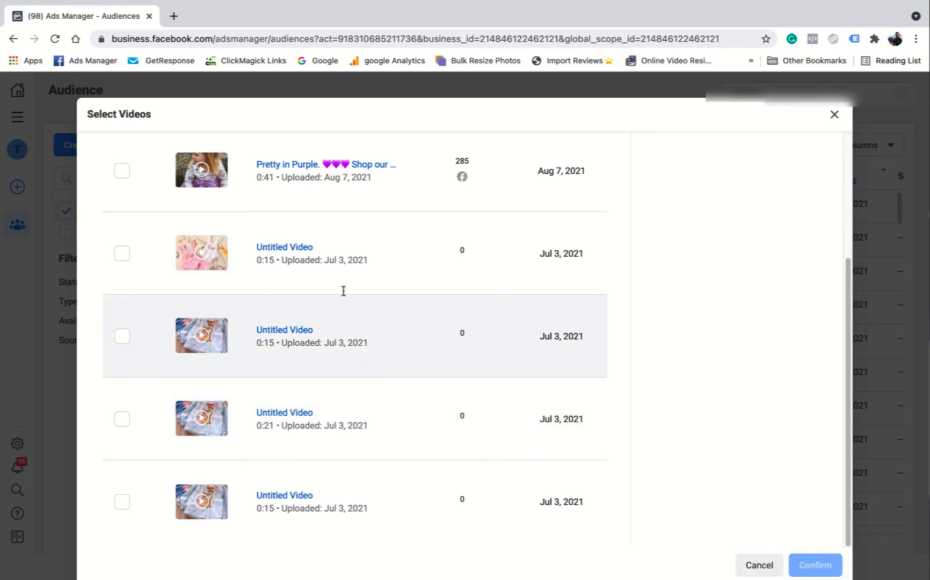
scroll(345, 353, up, 3)
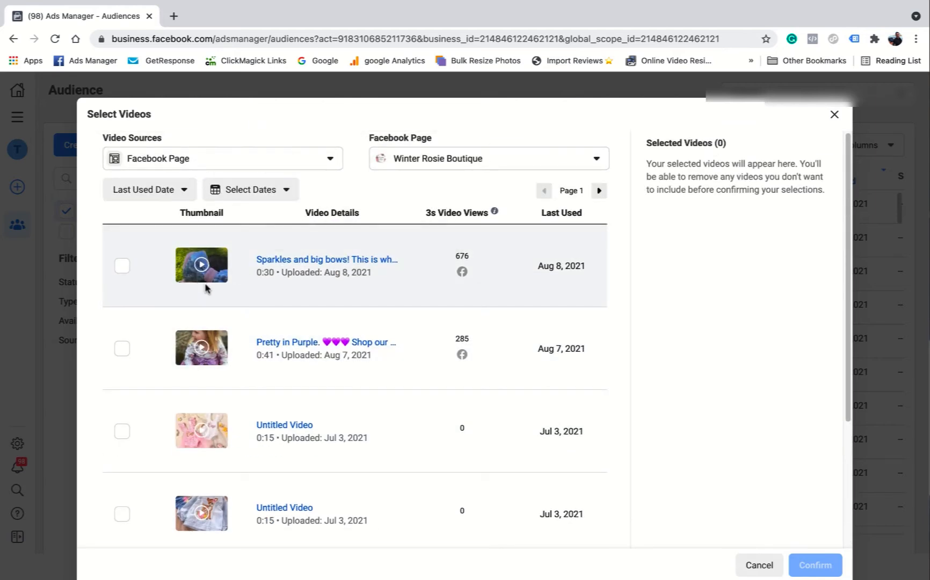
click(123, 267)
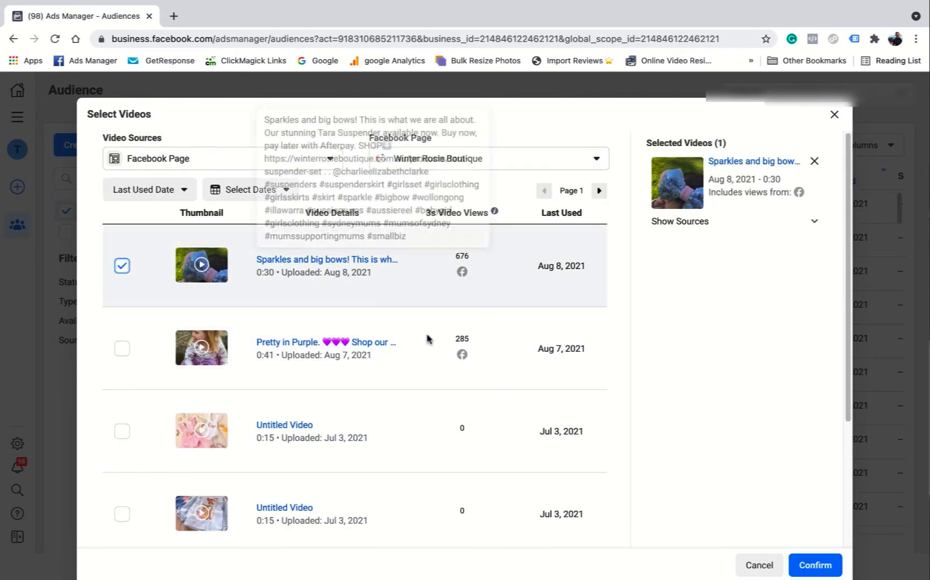
click(816, 564)
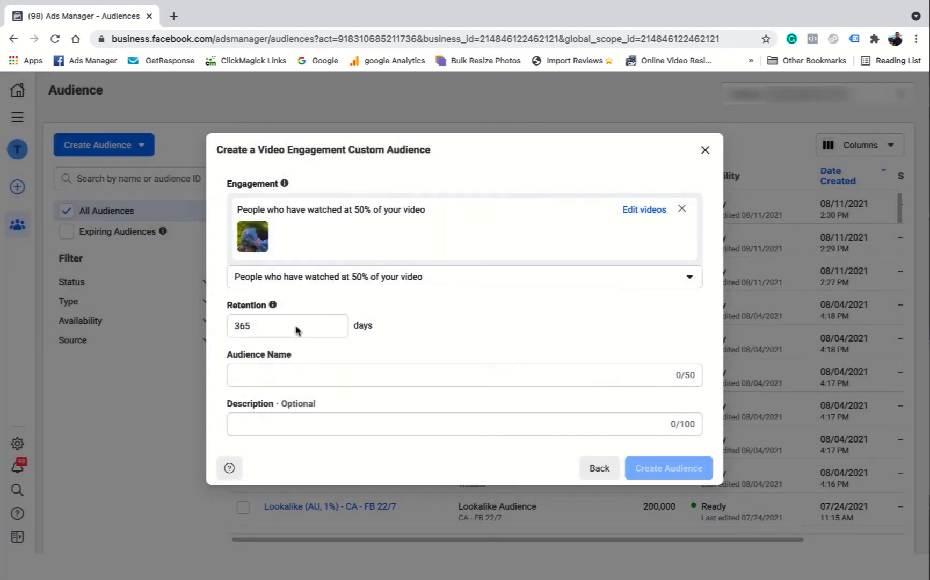
Step: Name the video engagement audience "CA - 50% VV 365 12/8", and return to the source choice without creating it
drag(257, 327, 225, 328)
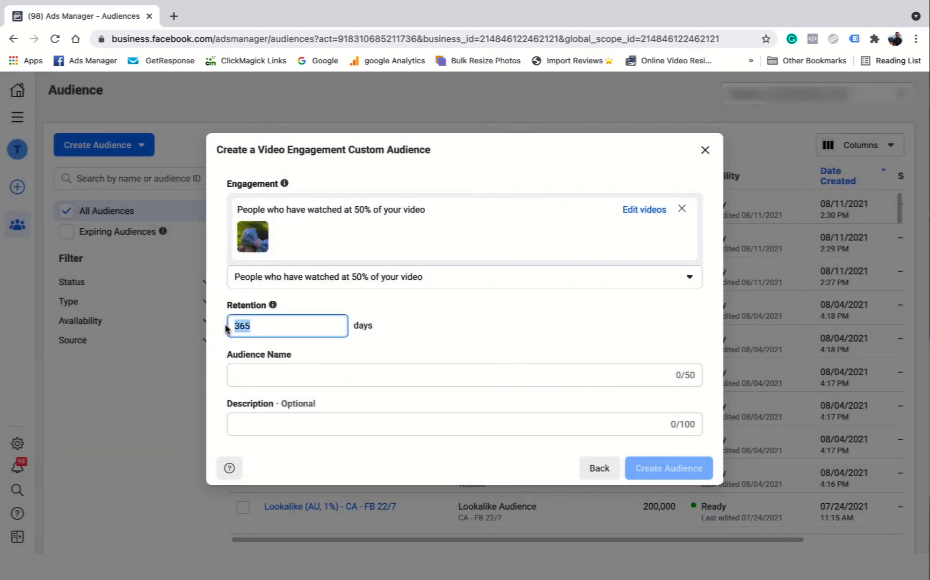
click(266, 375)
text(CA - )
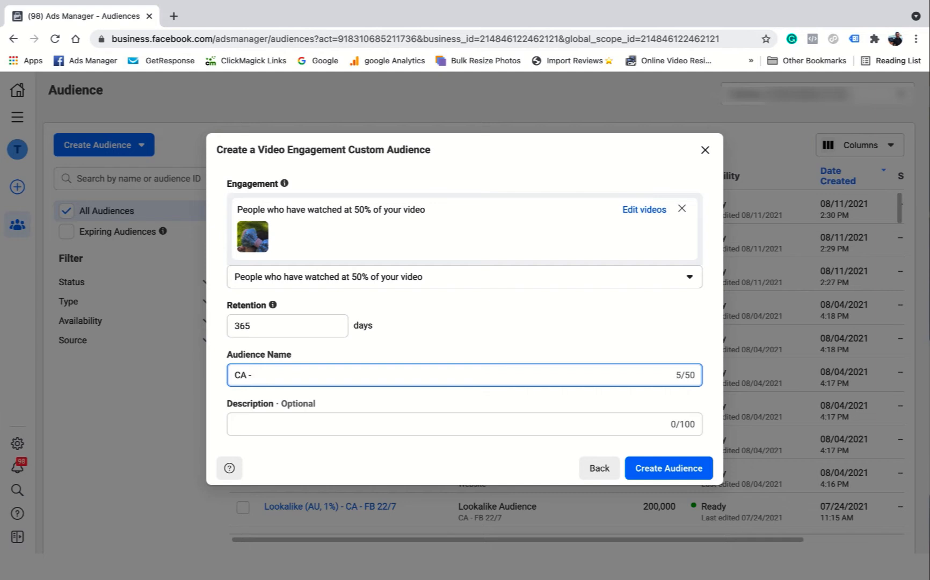
text(50% VV 365 12/8)
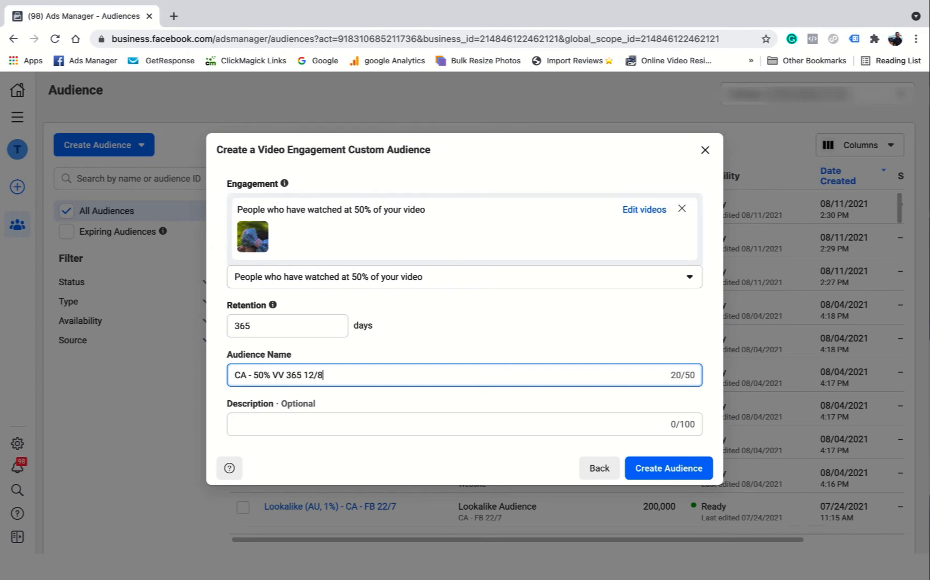
click(341, 391)
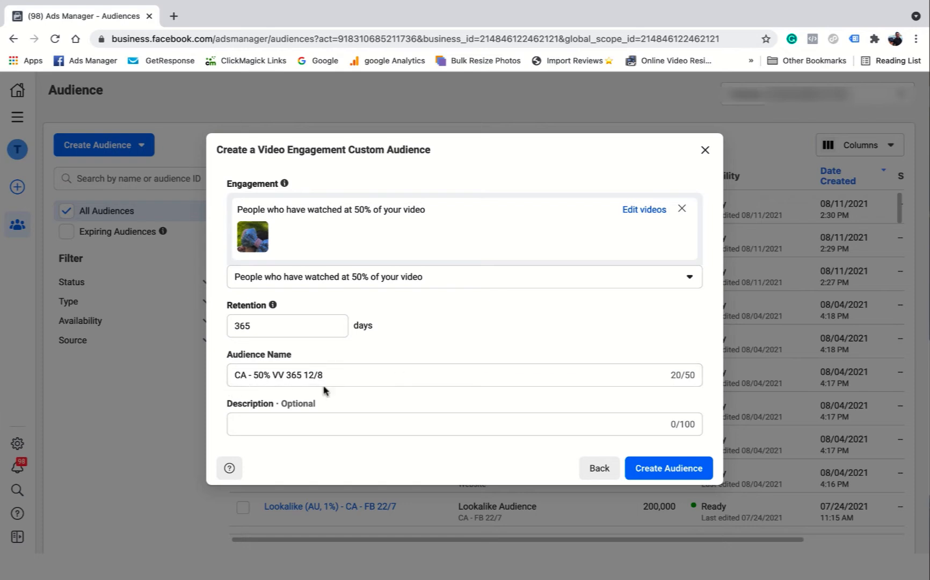
click(243, 372)
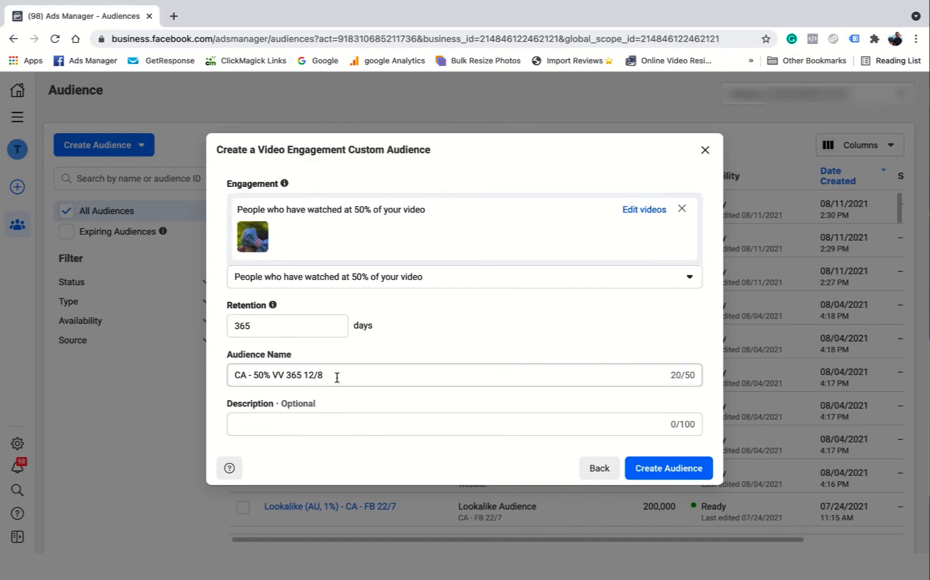
click(595, 468)
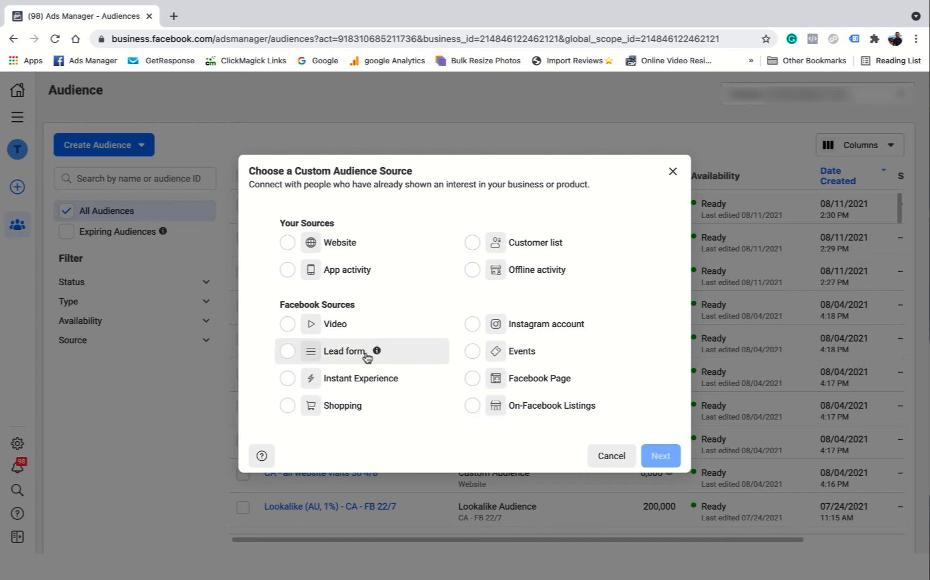
Step: Start a lead form custom audience, review the lead forms offered for the page, and return to the source choice without creating it
click(287, 352)
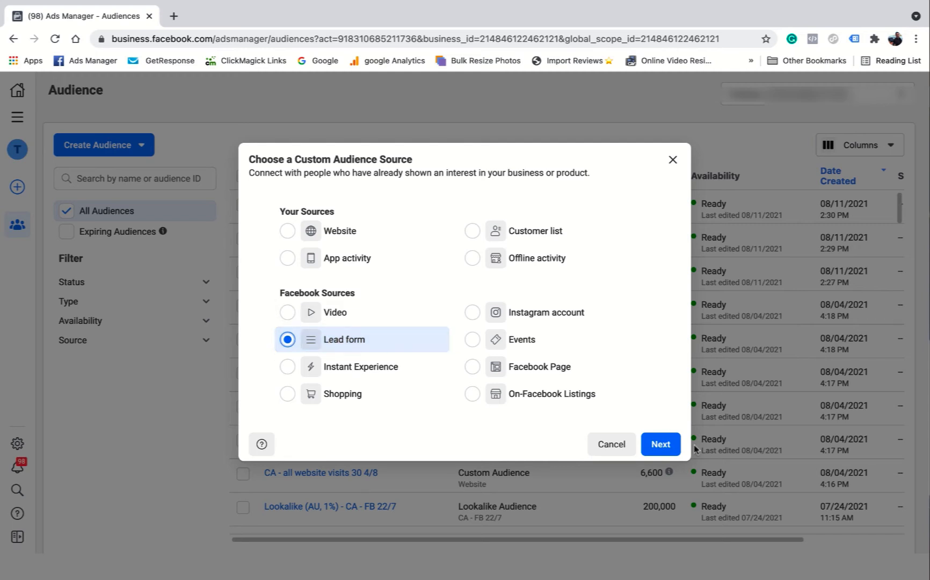
click(660, 442)
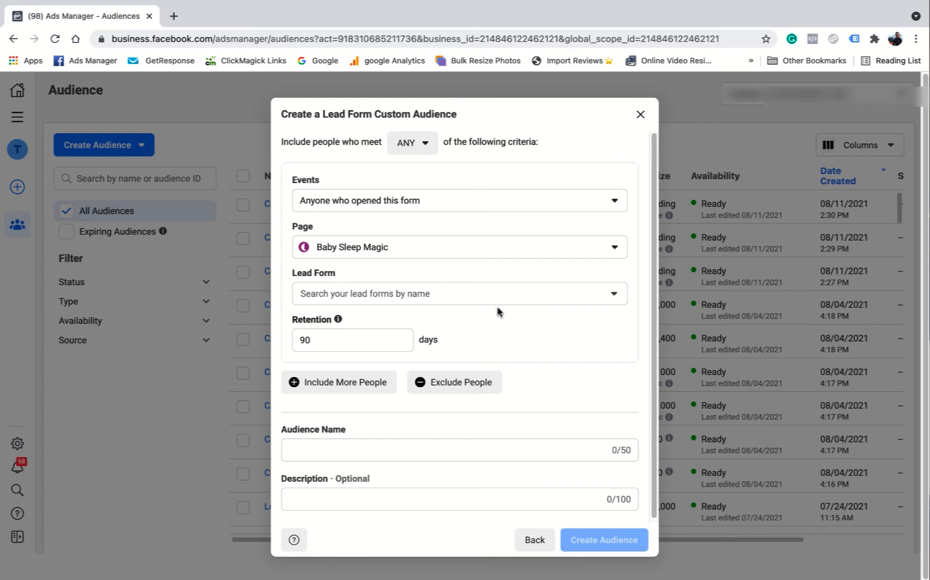
click(504, 293)
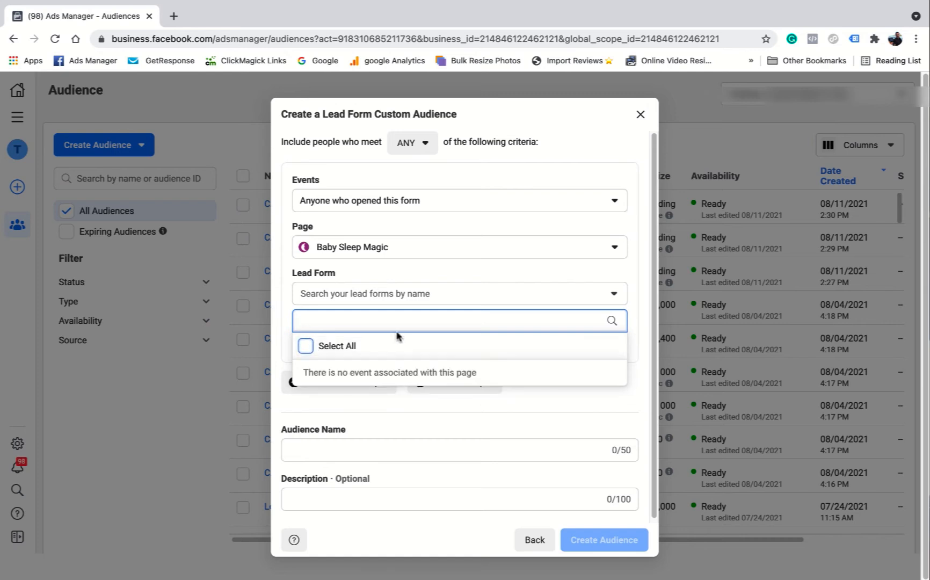
click(310, 349)
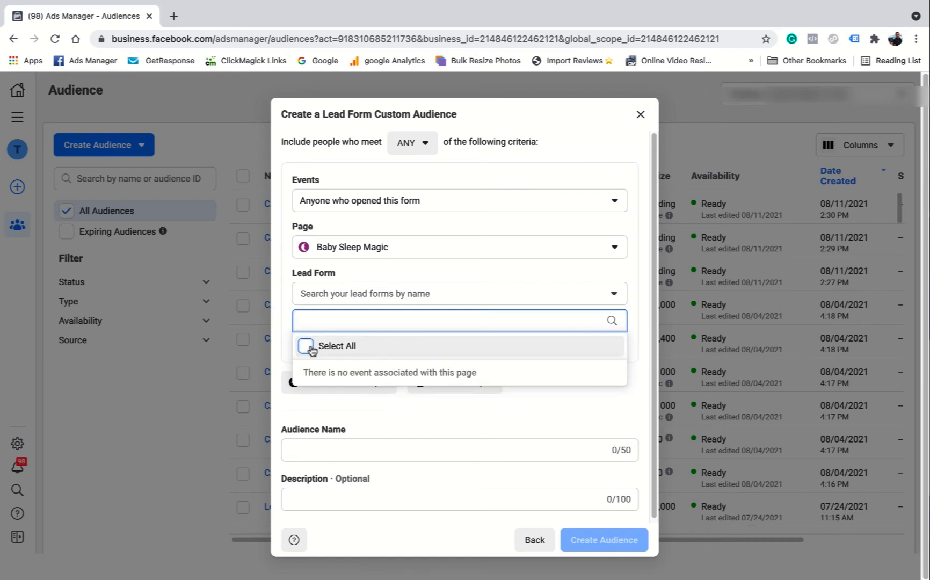
click(340, 403)
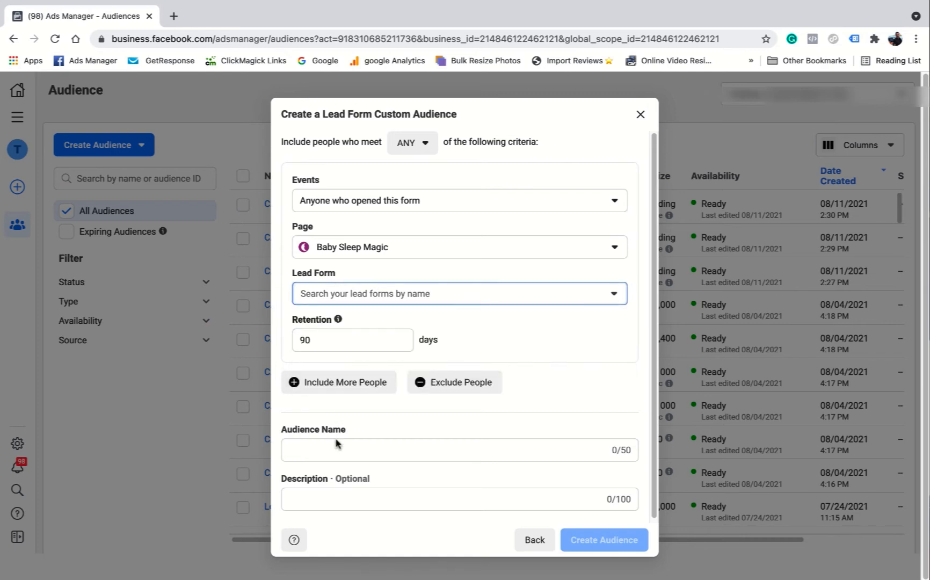
click(330, 447)
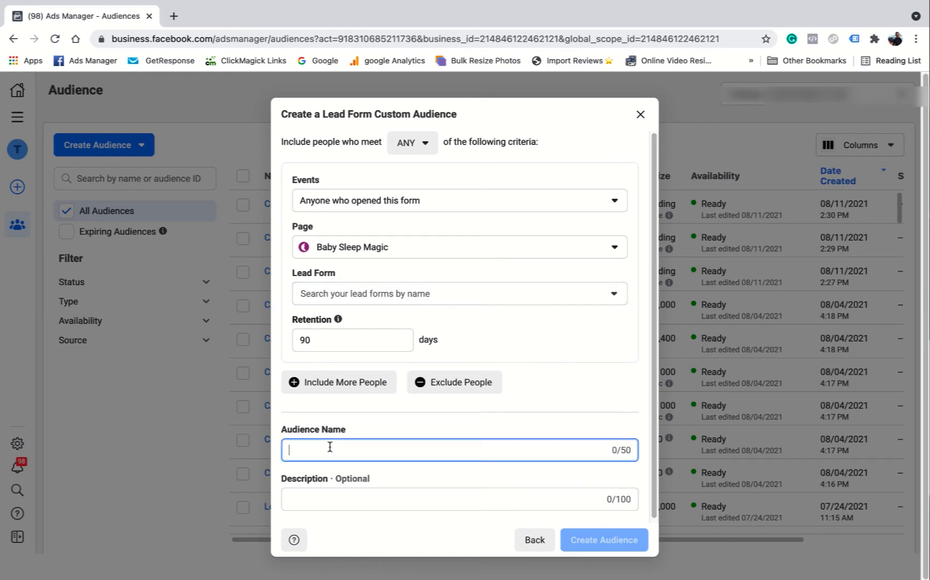
click(533, 540)
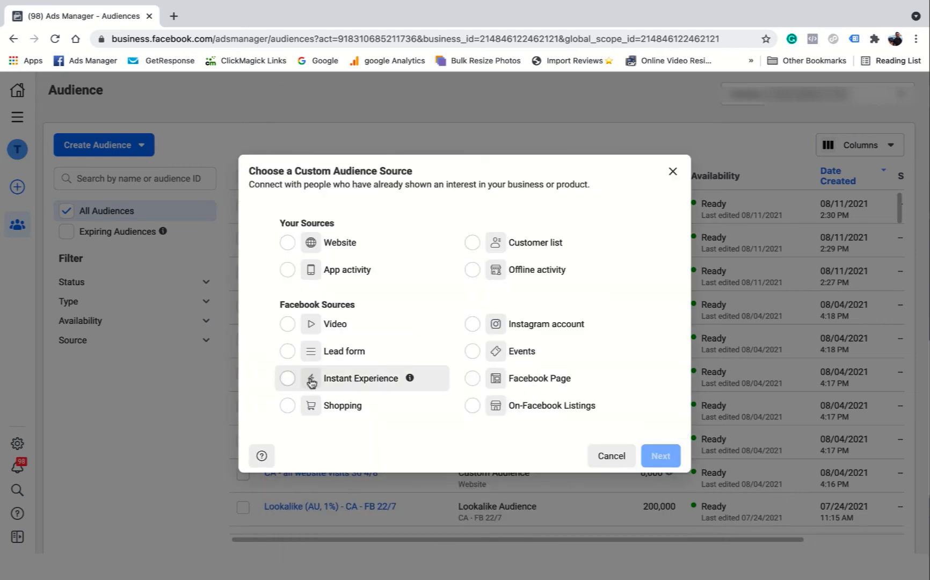
Step: Start a Facebook Page custom audience and review the engagement events offered, keeping "Everyone who engaged with your Page"
click(288, 379)
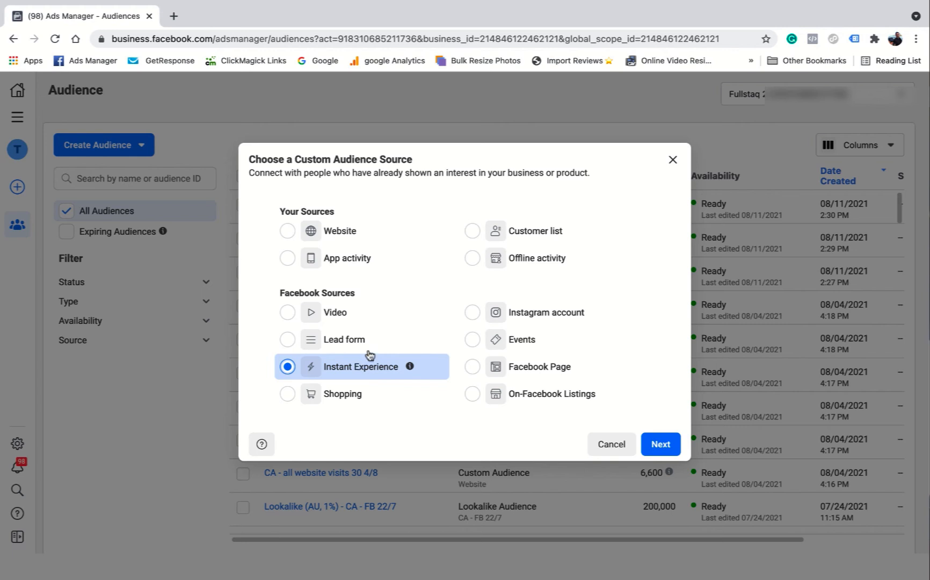
click(285, 396)
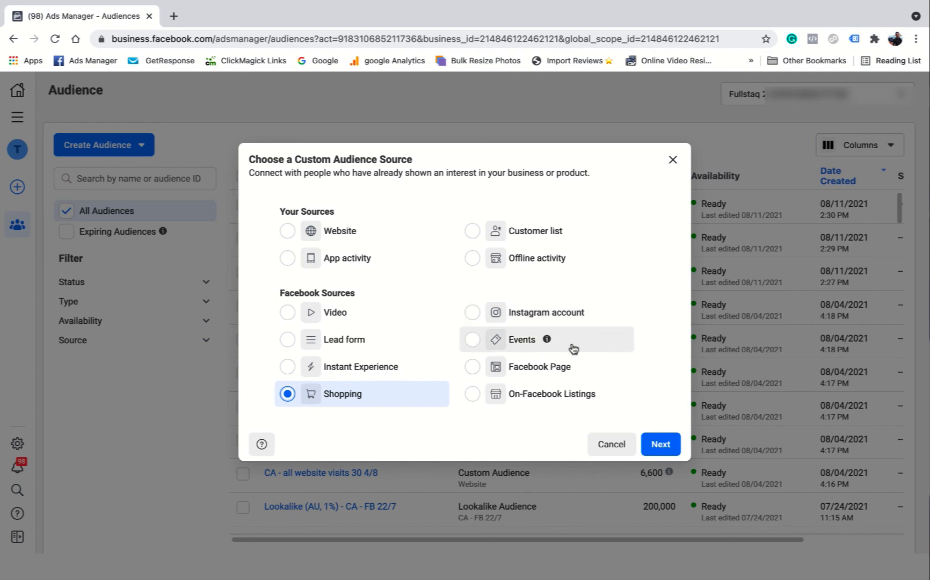
click(473, 368)
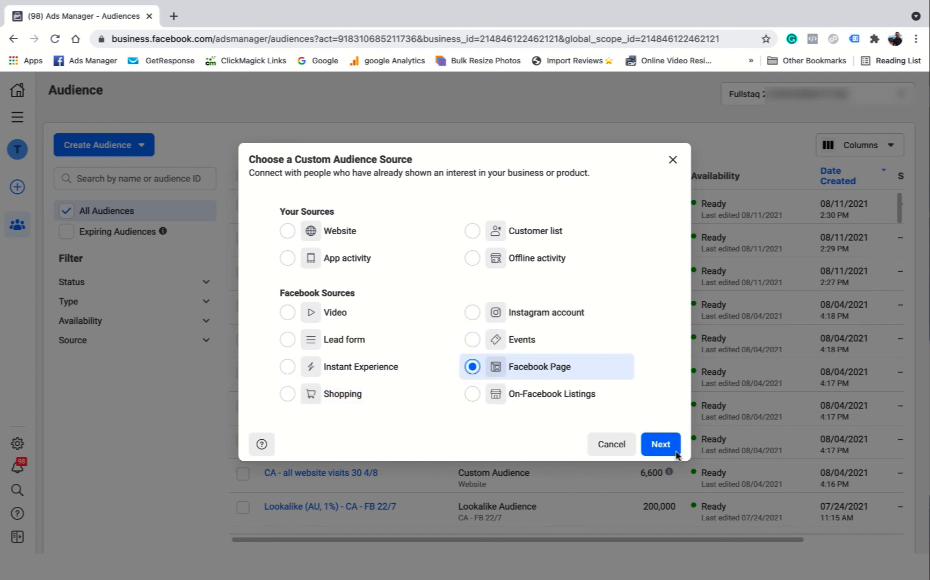
click(660, 444)
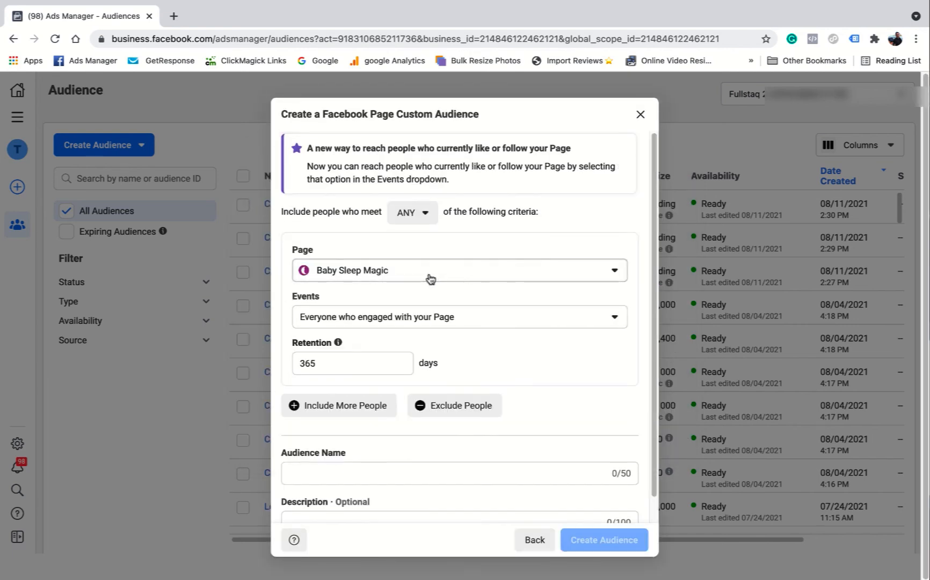
click(522, 324)
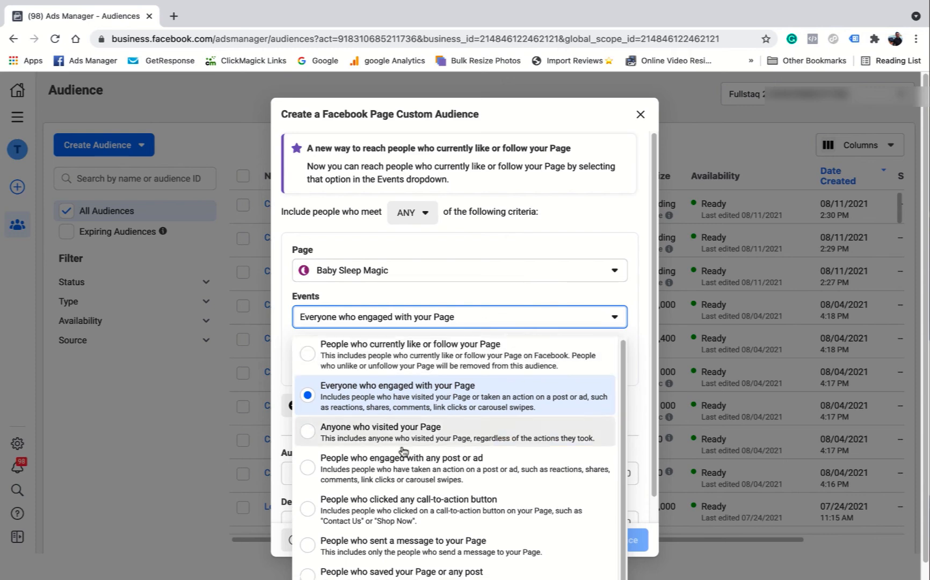
scroll(405, 500, down, 1)
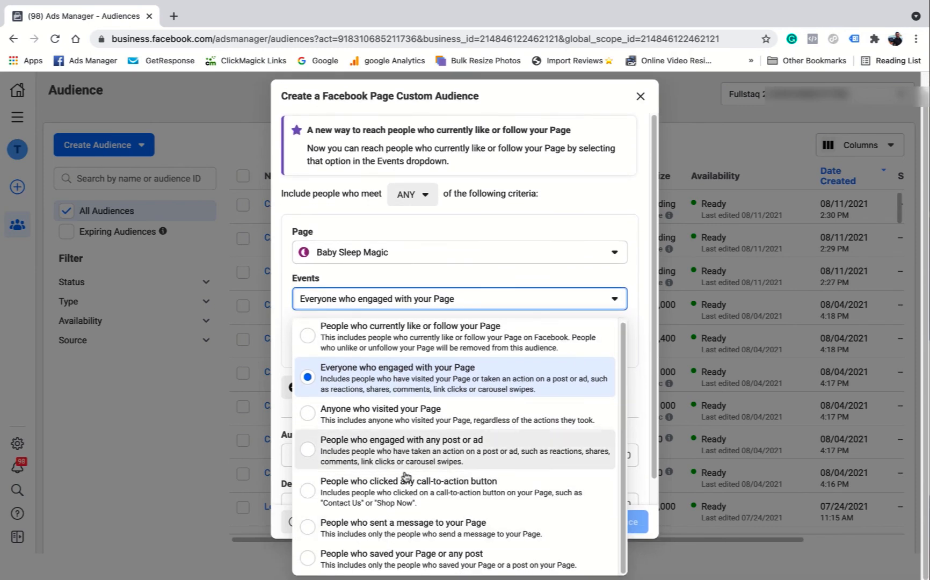
click(511, 277)
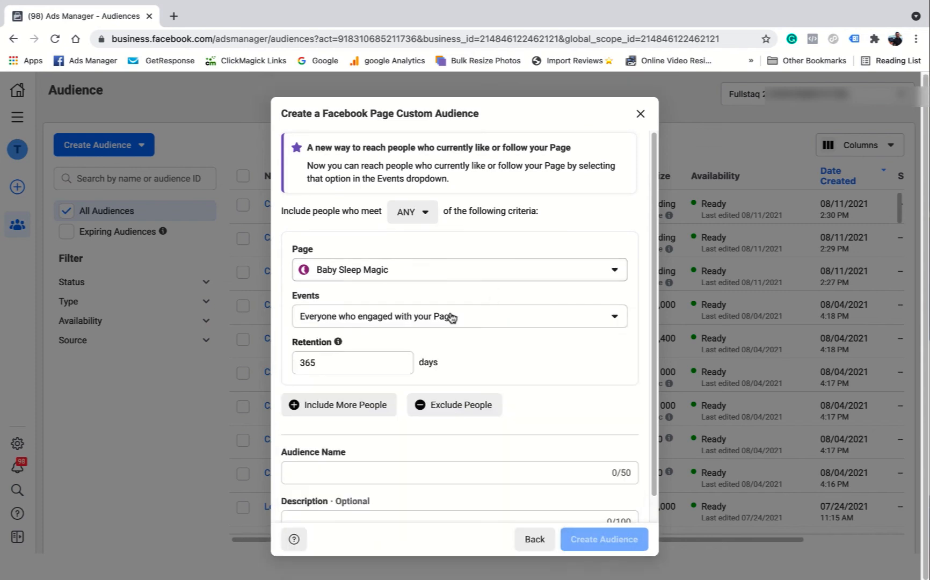
Step: Set the Facebook Page audience's retention to 60 days
click(306, 473)
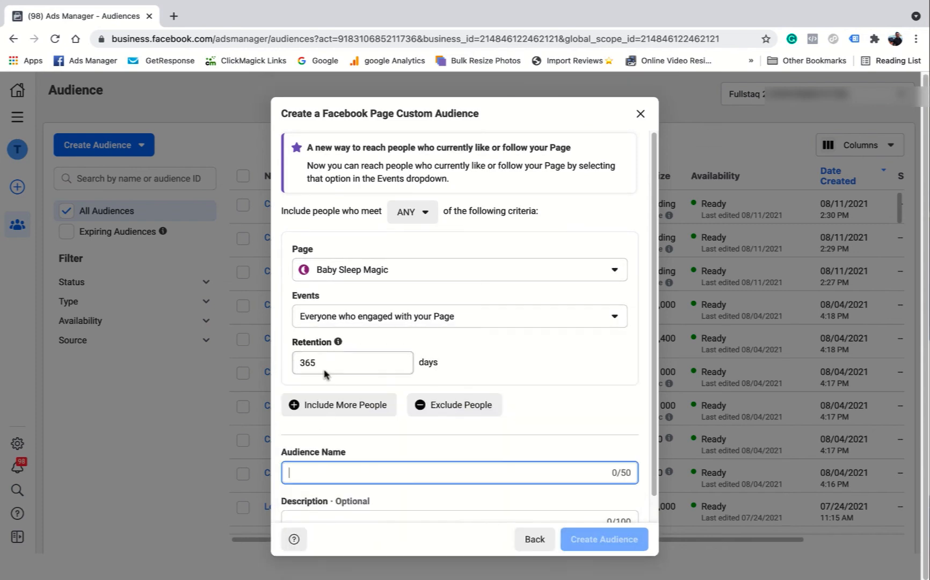
click(318, 362)
key(BackSpace)
key(BackSpace)
text(0)
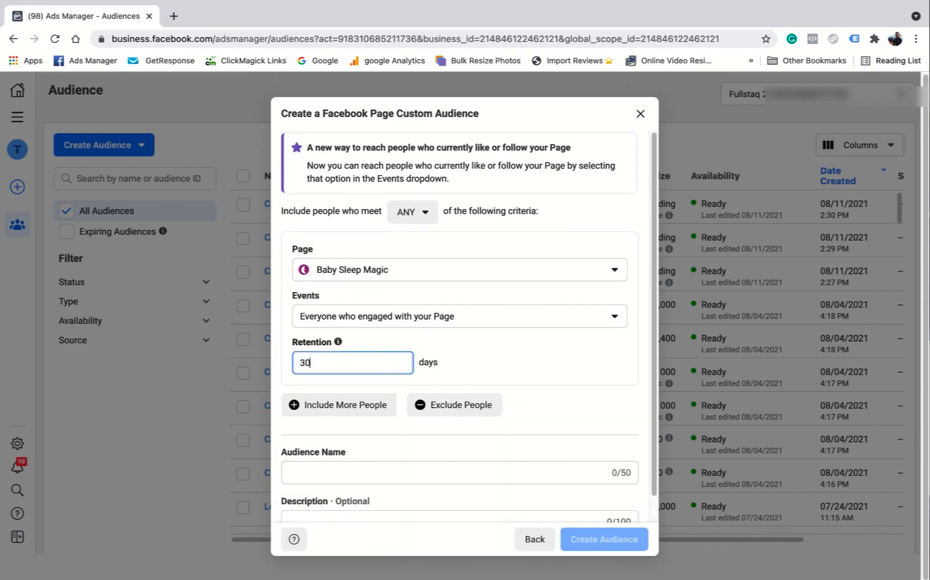
key(BackSpace)
key(BackSpace)
text(60)
click(495, 361)
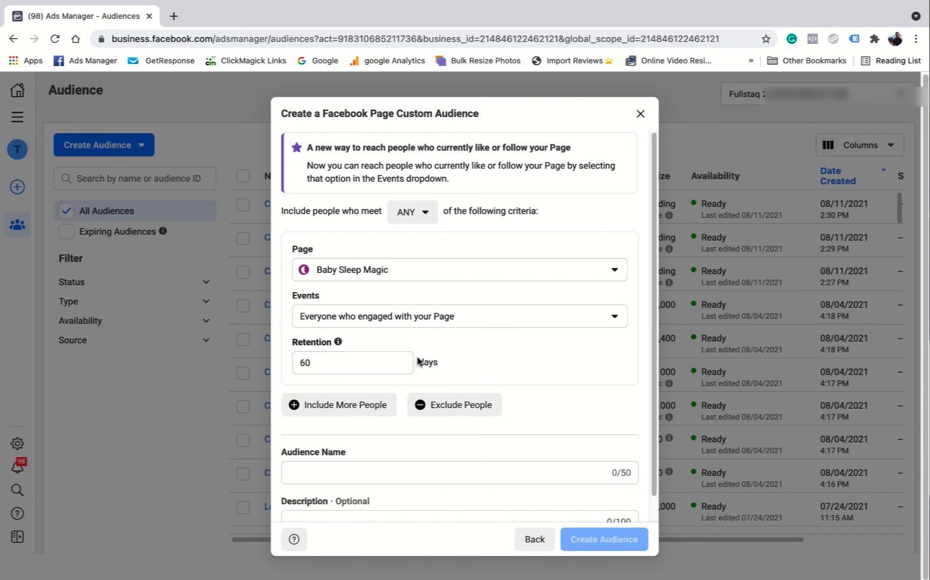
Step: Name the Facebook Page audience "CA - FB 60 12/8", and close the setup without creating it
click(309, 471)
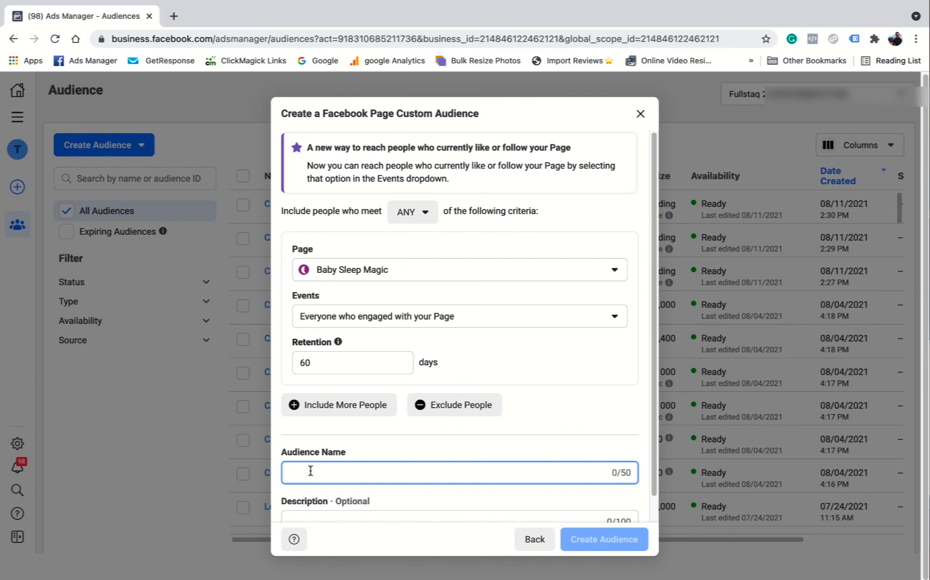
text(CA - )
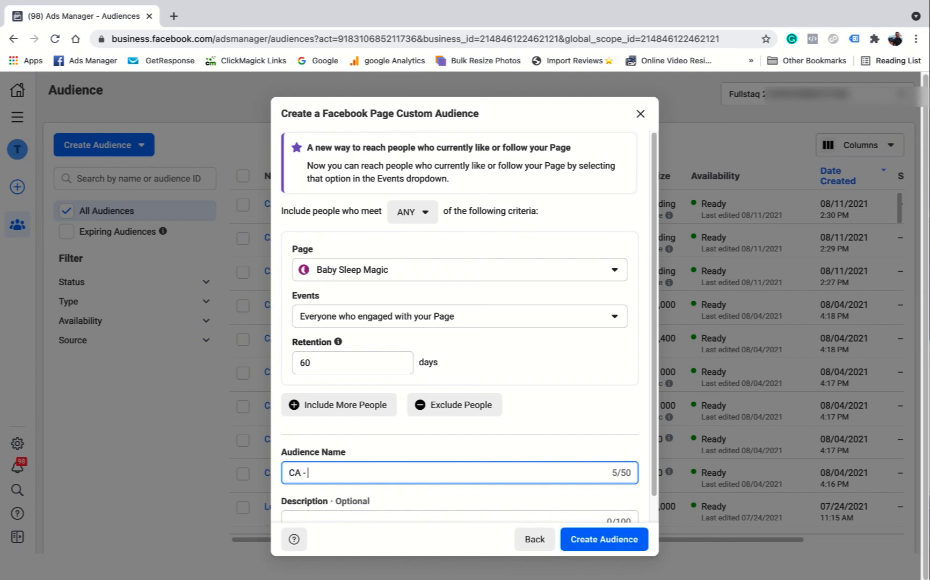
text(FB 60 12/8)
click(420, 445)
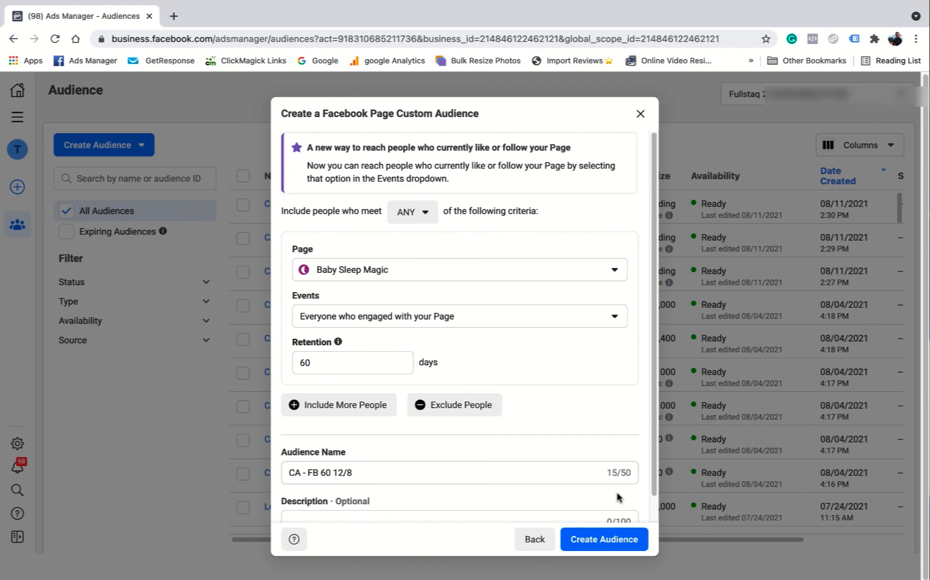
click(640, 113)
Step: Start a new custom audience to bring up the choice of sources
click(102, 145)
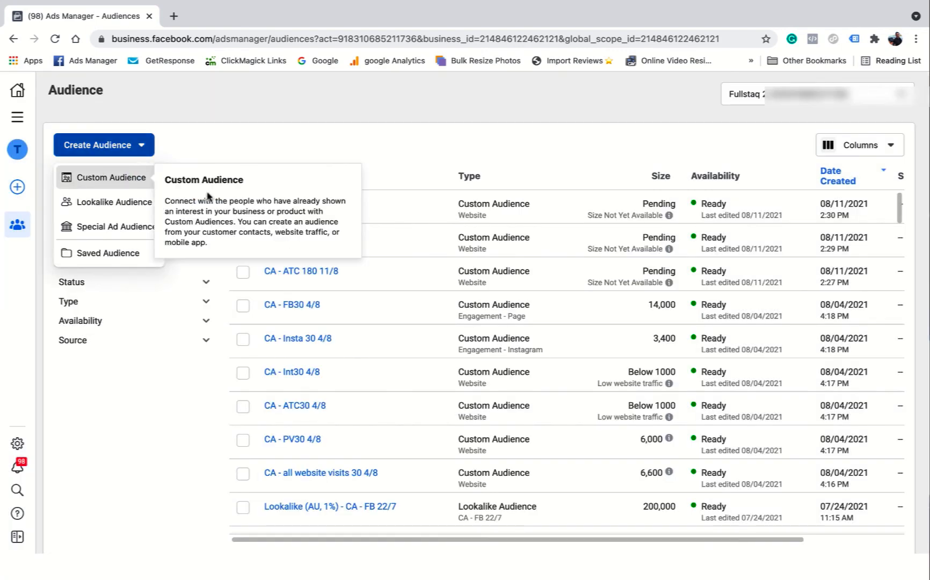
click(95, 178)
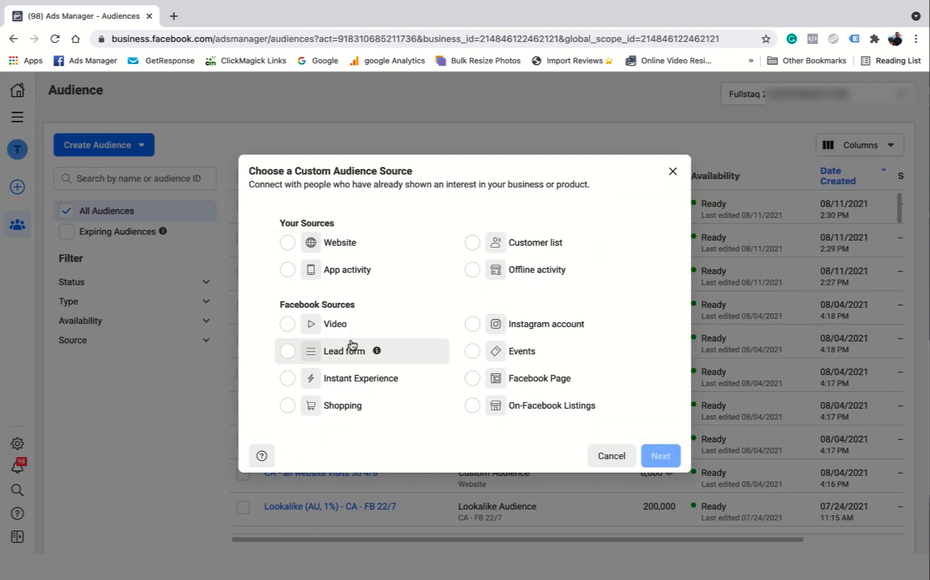